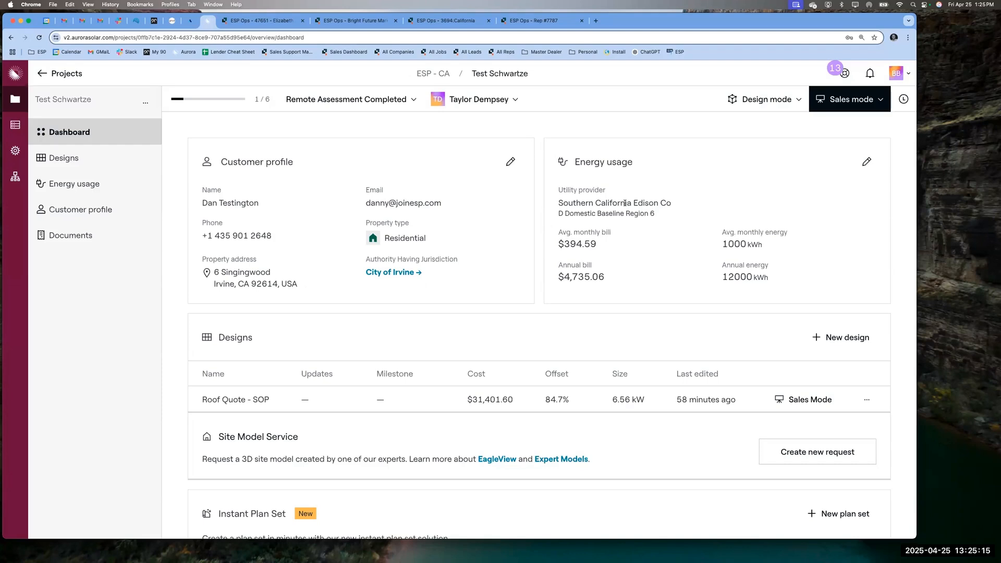
# - Open the Roof Quote - SOP design in Sales Mode as a customer proposal
pyautogui.click(803, 399)
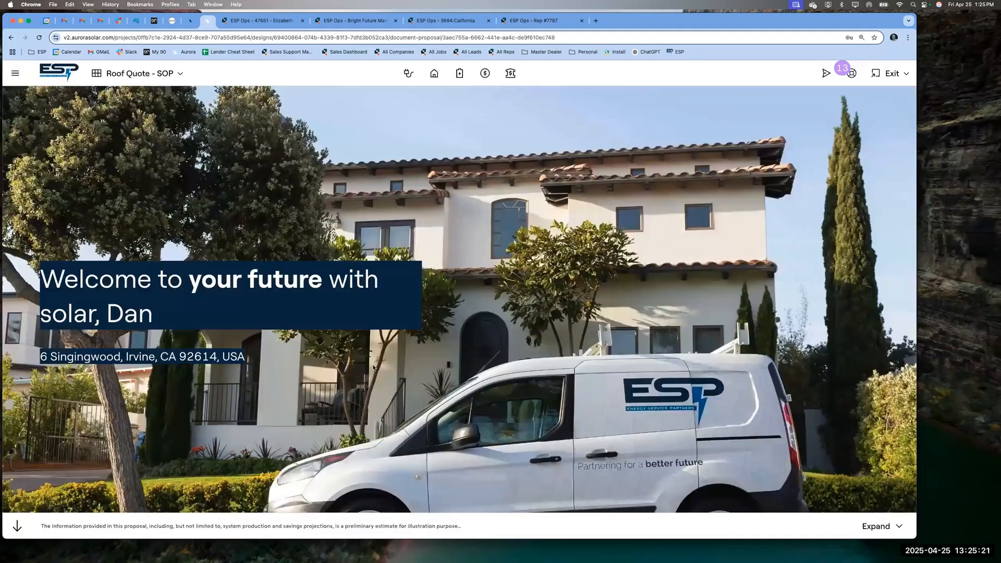
# - Scroll through the welcome, design and storage sections, then bring up the pricing page
pyautogui.scroll(-3, 373, 368)
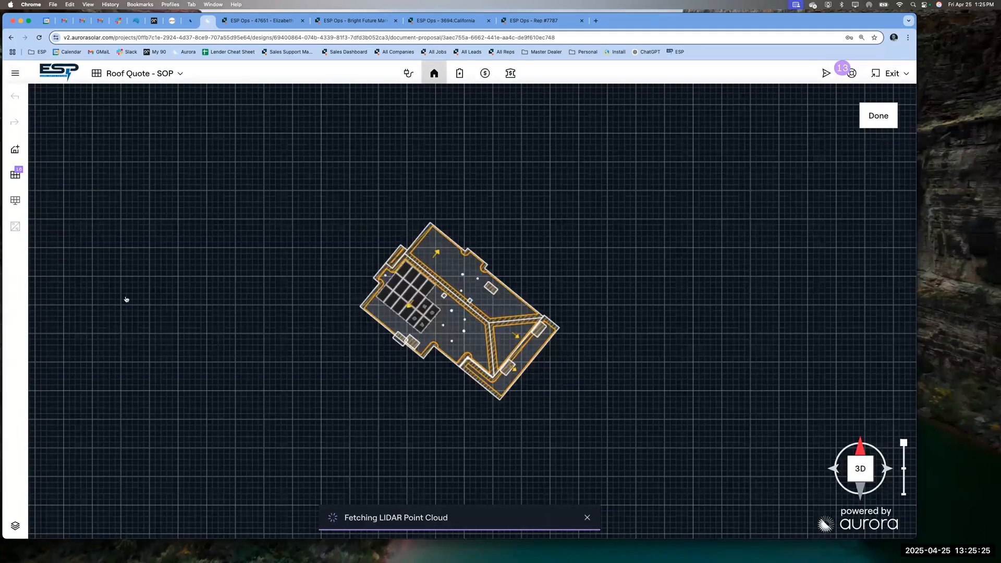
pyautogui.scroll(-3, 126, 294)
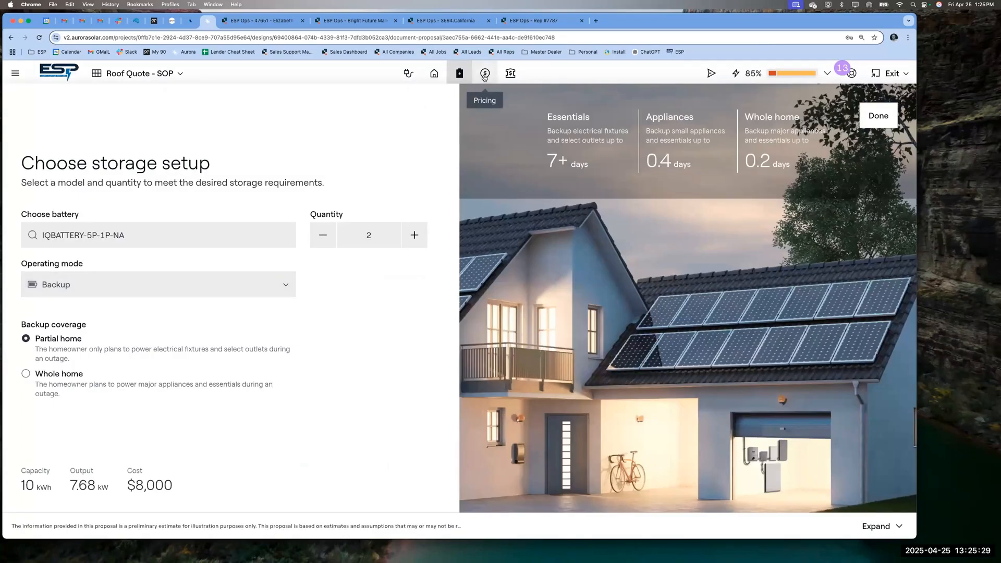
pyautogui.click(484, 77)
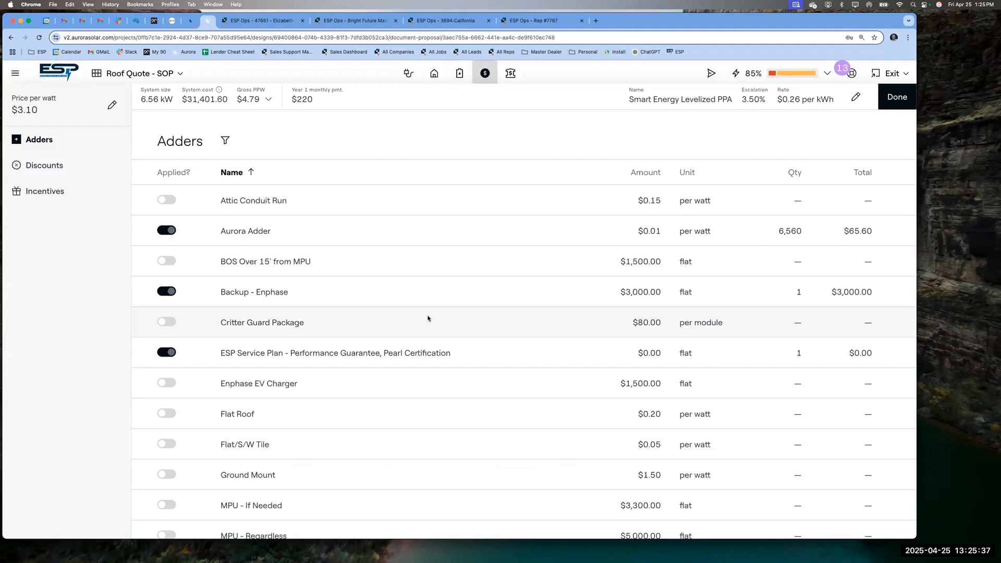
# - Scroll through the adders list and highlight the Solar Insure - Battery entry
pyautogui.scroll(-5, 512, 338)
pyautogui.scroll(5, 512, 338)
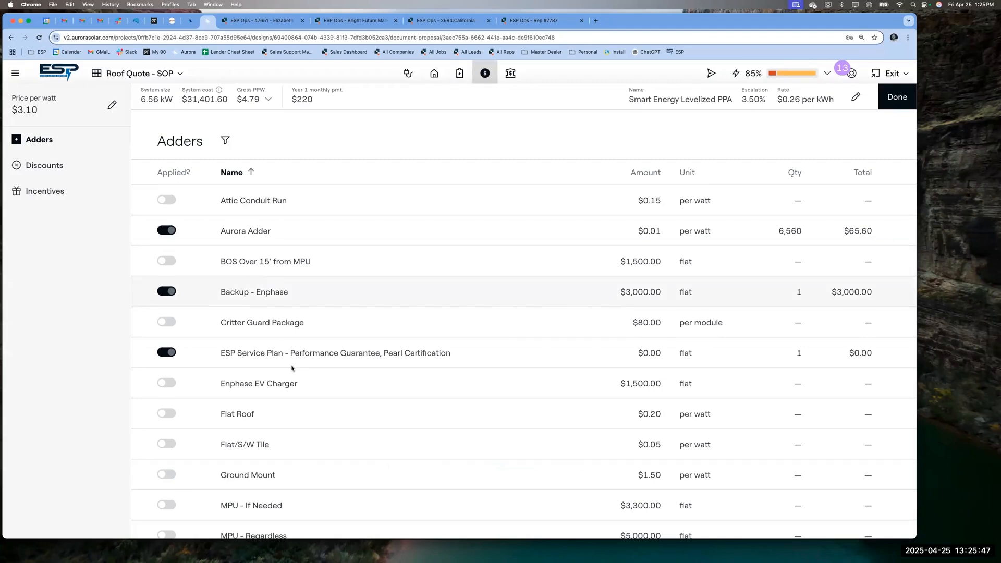
pyautogui.scroll(-1, 292, 369)
pyautogui.scroll(-7, 291, 368)
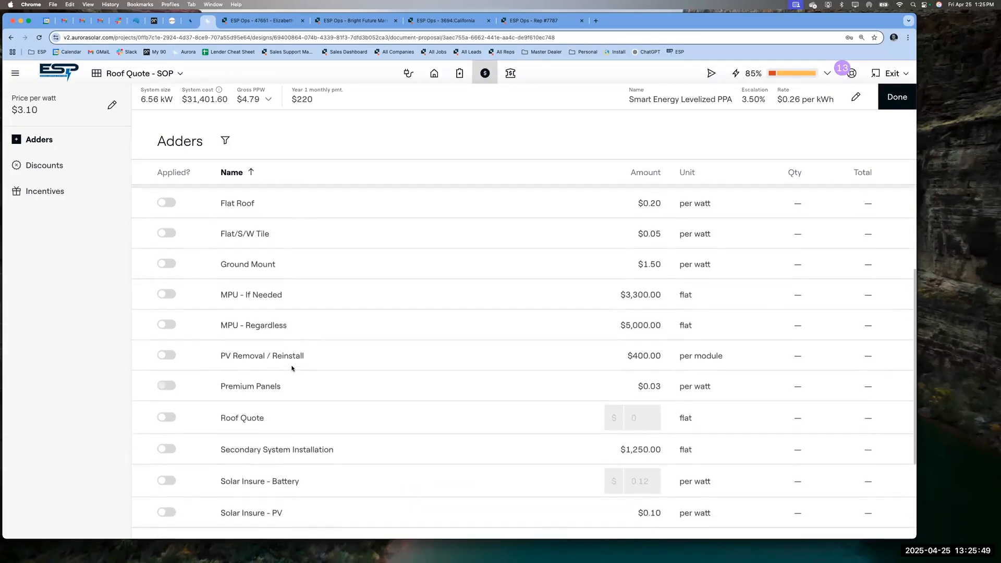
pyautogui.scroll(1, 292, 368)
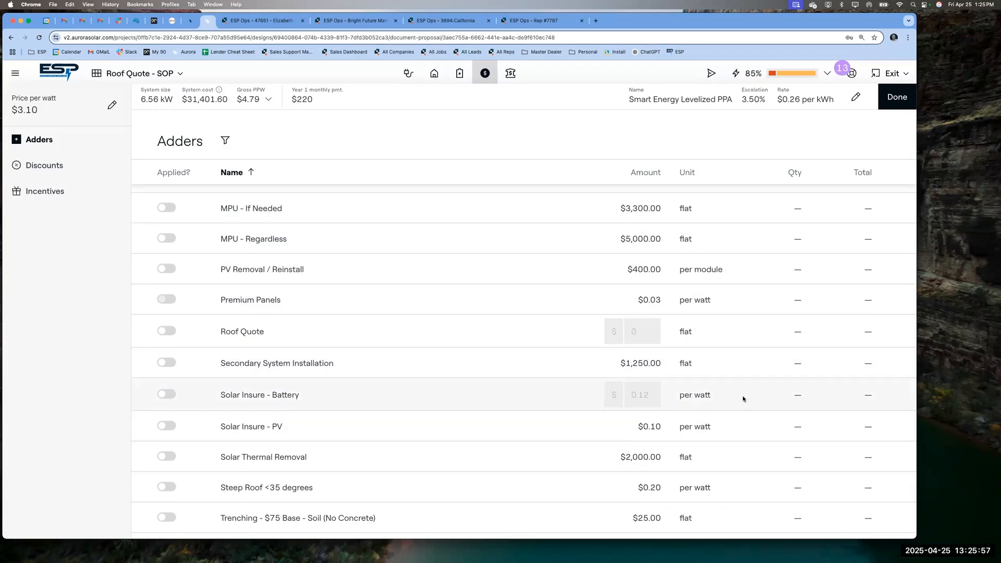
pyautogui.tripleClick(701, 394)
# - Highlight the $31,401.60 system cost and show its price-per-watt breakdown ($4.79 with storage, $3.57 without)
pyautogui.tripleClick(194, 100)
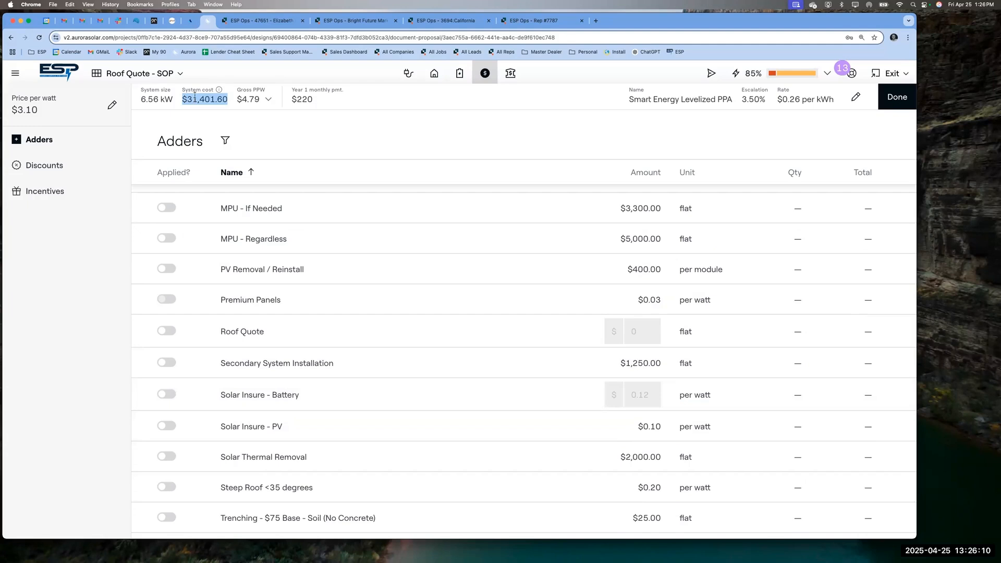
pyautogui.click(219, 93)
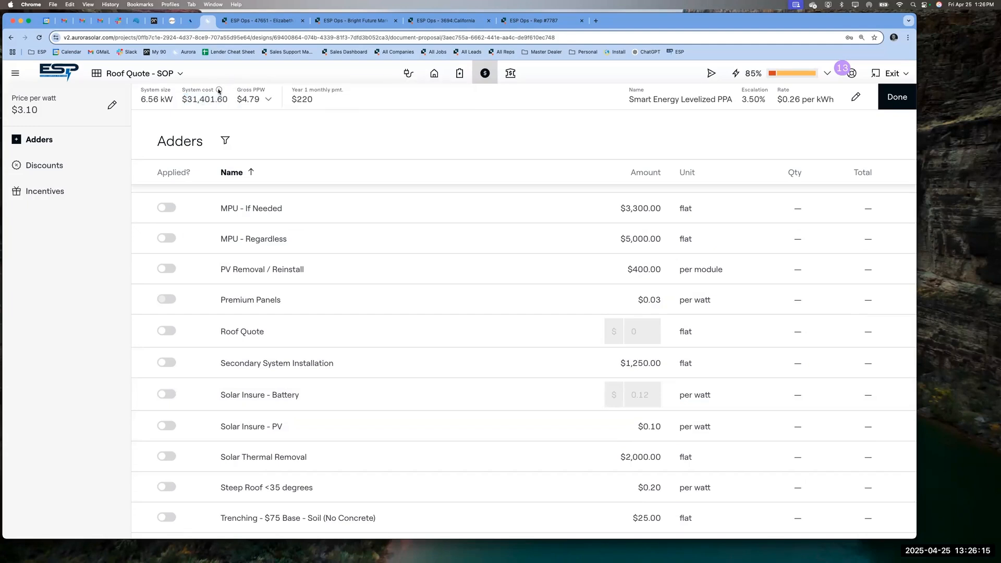
pyautogui.click(268, 99)
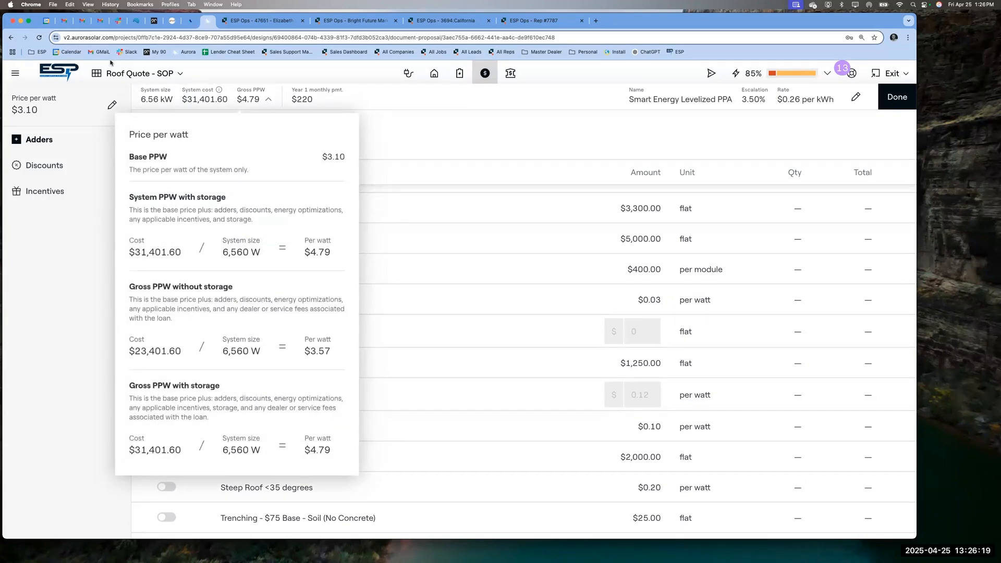
# - Save the base price at $3.10 per watt and close the price-per-watt breakdown
pyautogui.click(112, 105)
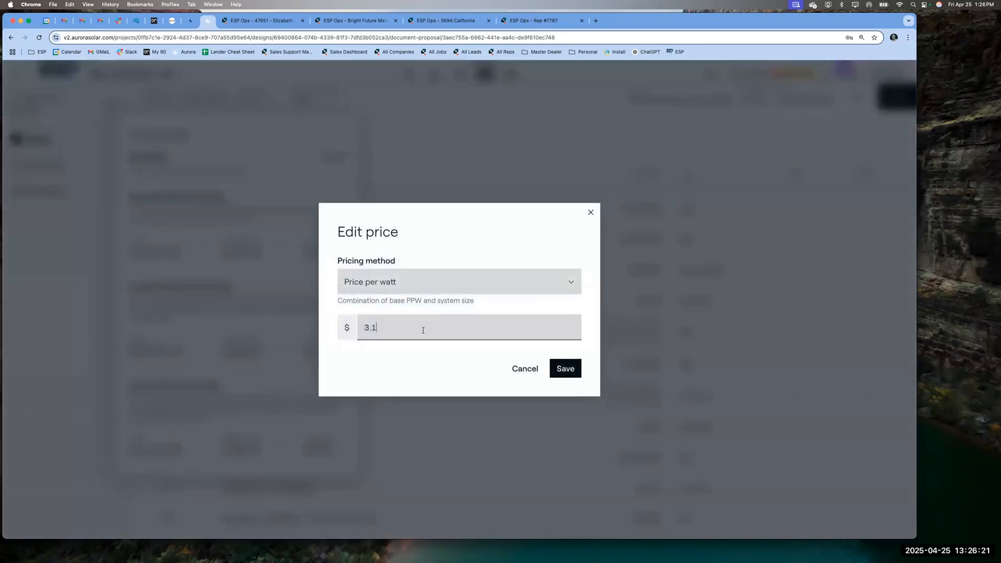
pyautogui.click(567, 368)
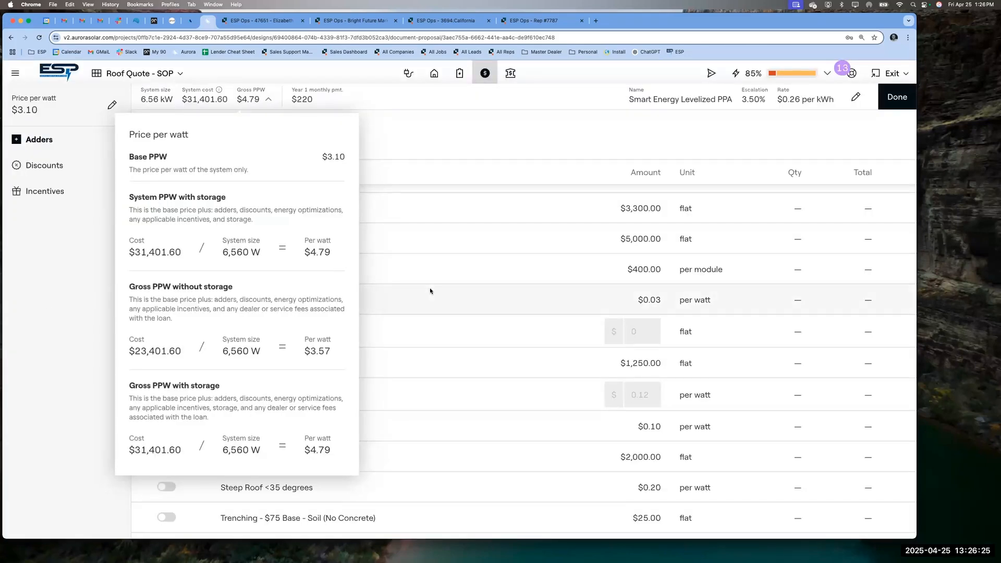
pyautogui.click(259, 99)
pyautogui.scroll(5, 286, 425)
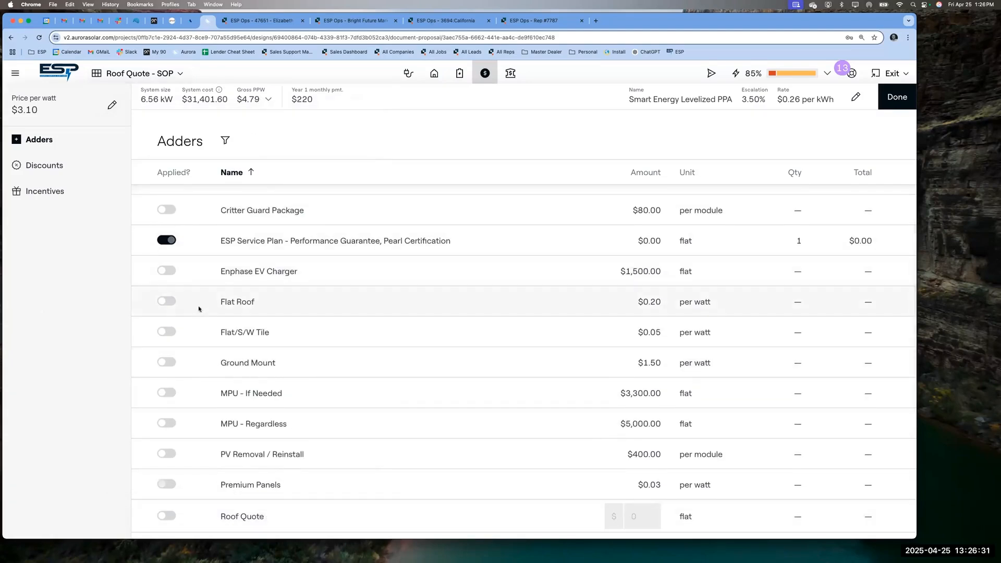
pyautogui.click(510, 73)
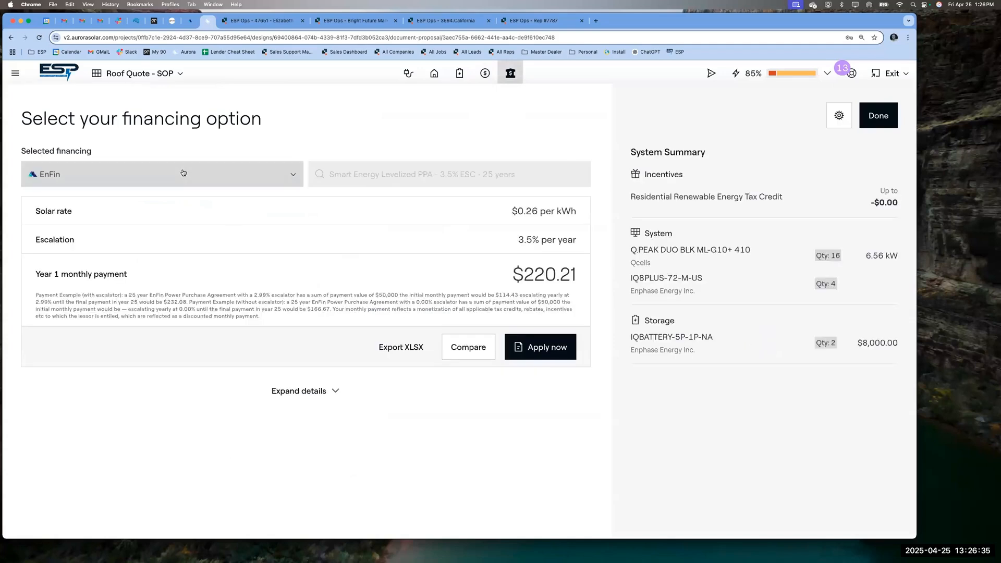
# - Switch financing to Cash with the PayKeeper product, giving a $22,640.55 net cost, and return
pyautogui.click(79, 174)
pyautogui.click(70, 305)
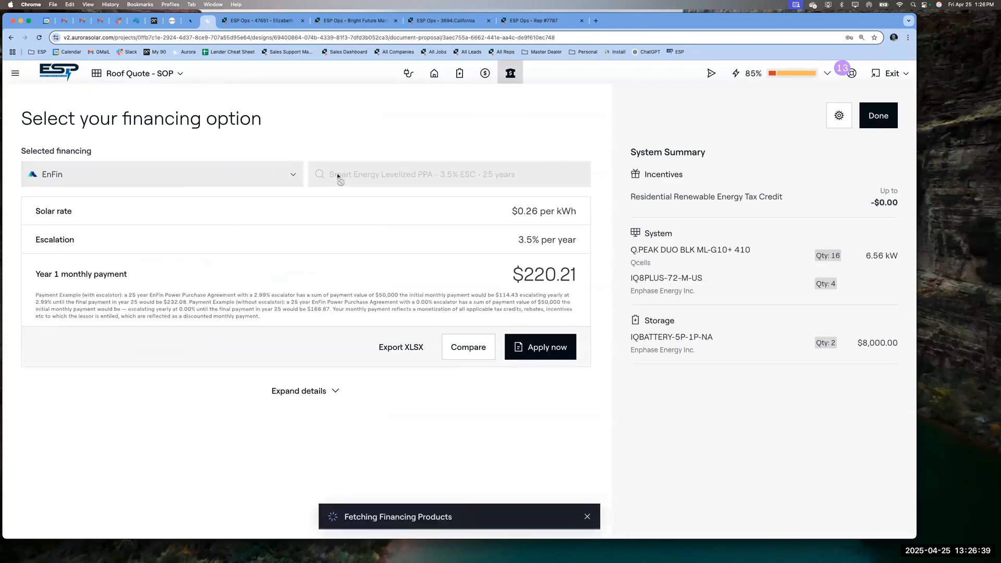
pyautogui.click(151, 179)
pyautogui.click(43, 298)
pyautogui.click(382, 175)
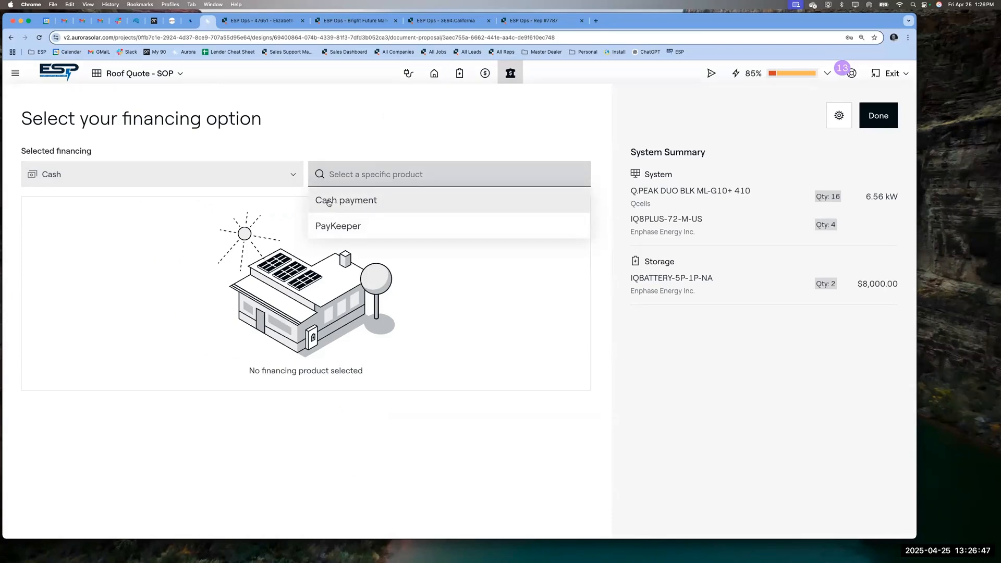
pyautogui.click(346, 225)
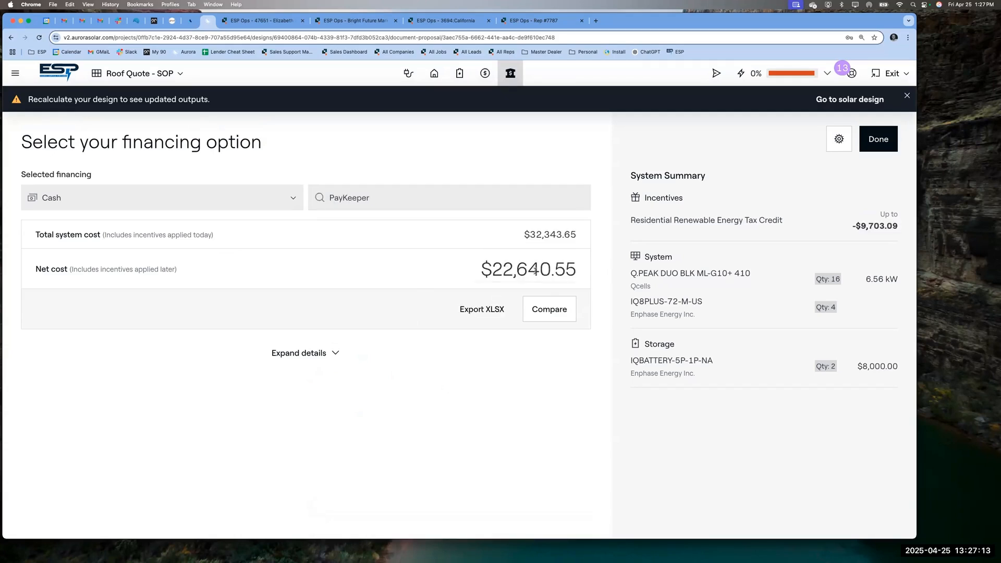
pyautogui.doubleClick(512, 270)
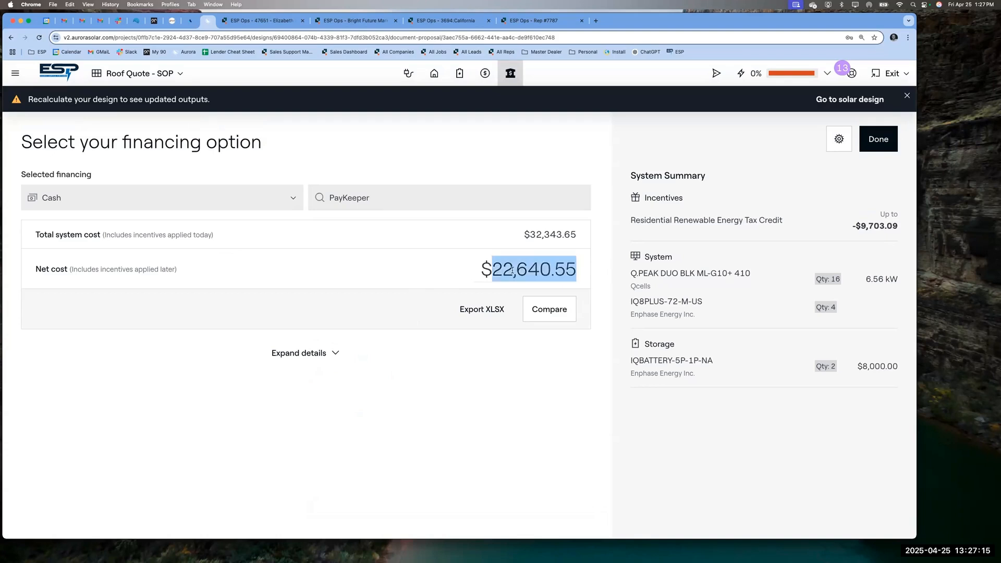
pyautogui.click(886, 141)
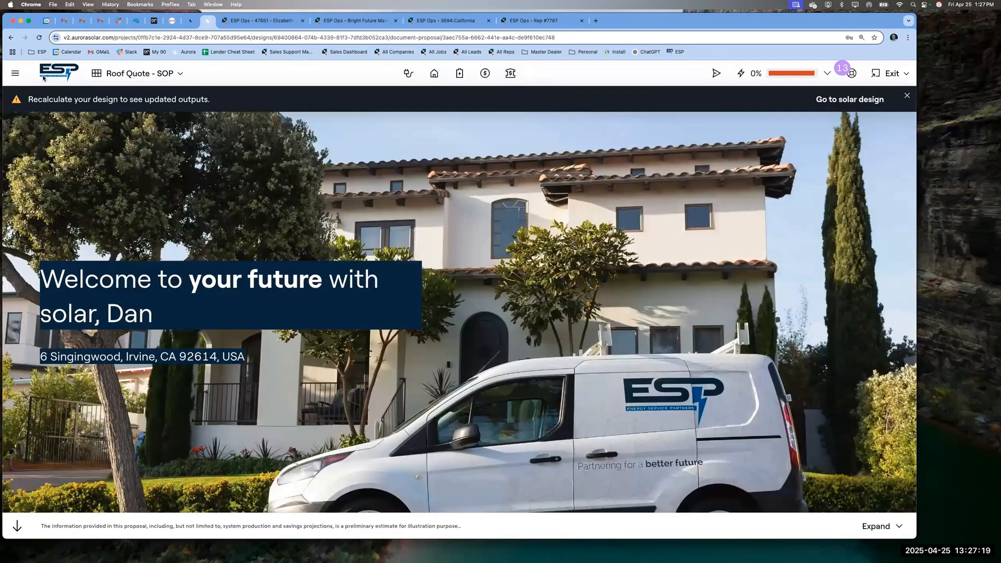
# - Pick NEM Docs - SCE PV+Battery on the Agreements page and start creating it
pyautogui.click(14, 74)
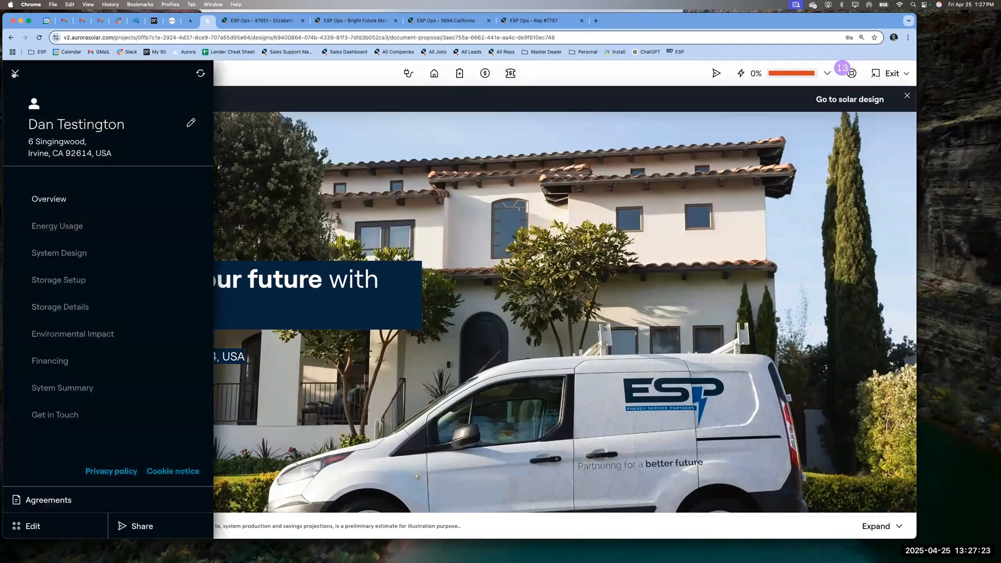
pyautogui.click(48, 499)
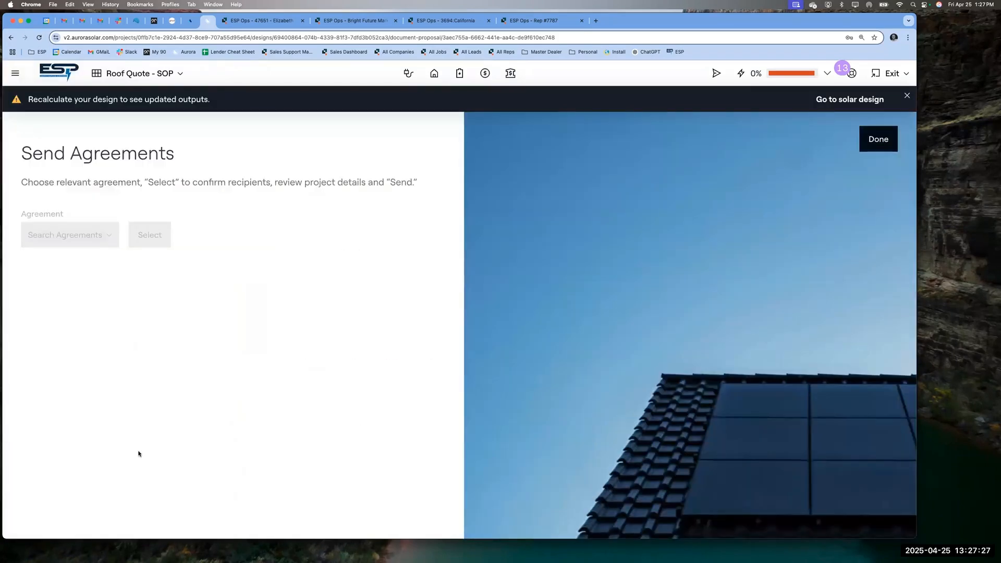
pyautogui.click(75, 236)
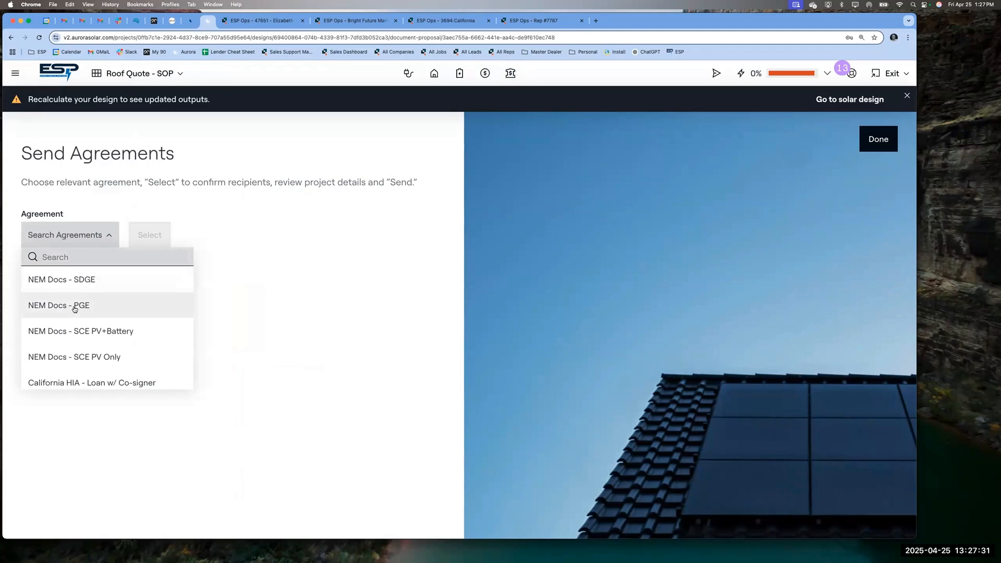
pyautogui.scroll(-1, 74, 309)
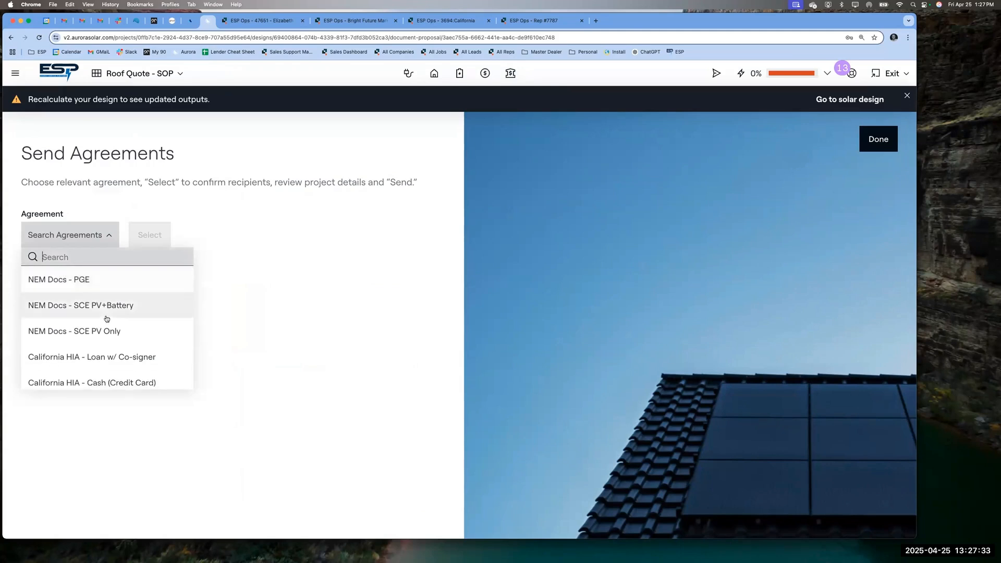
pyautogui.click(57, 309)
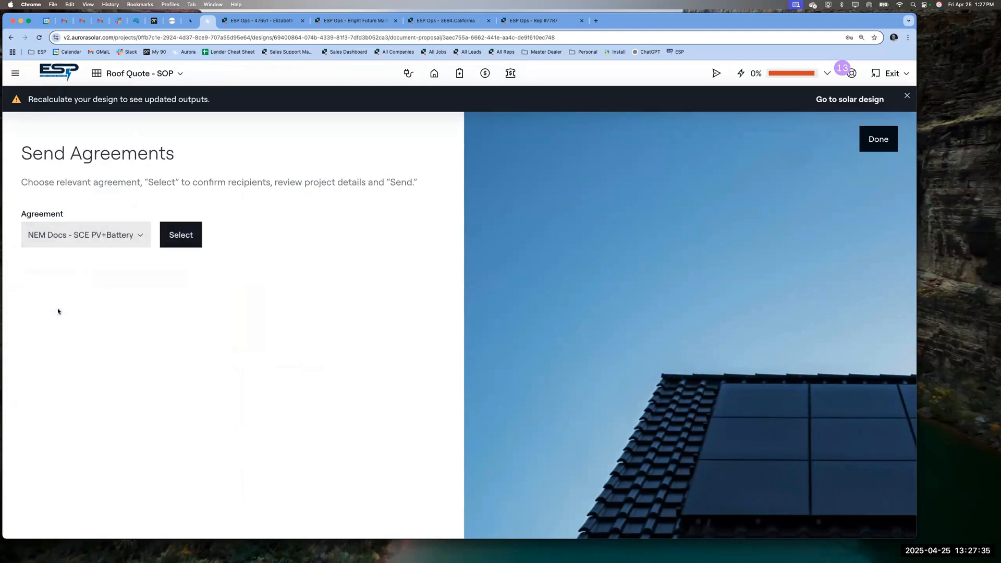
pyautogui.click(179, 236)
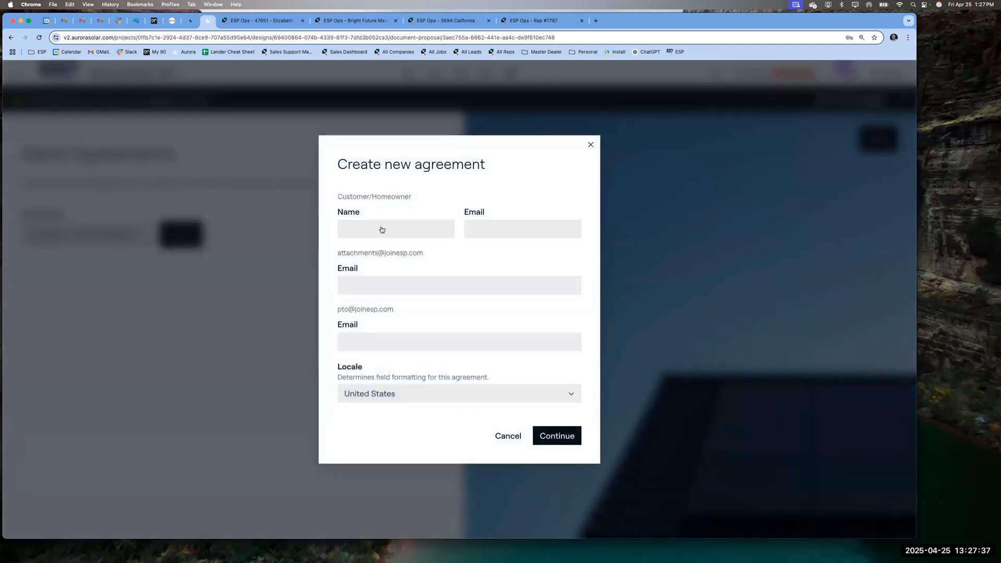
pyautogui.doubleClick(376, 196)
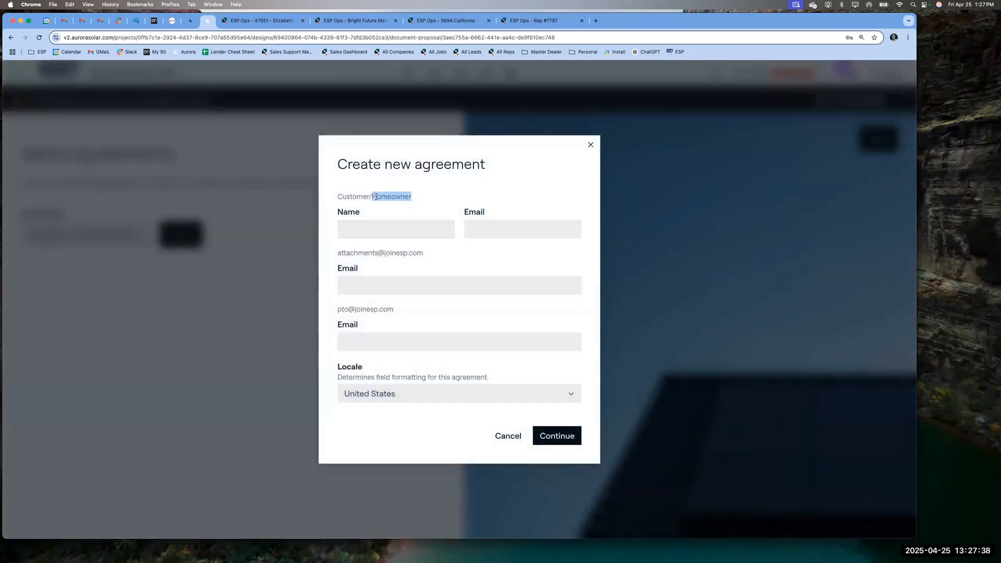
# - Start on the homeowner fields and paste the attachments address into its email field
pyautogui.click(371, 226)
pyautogui.click(485, 230)
pyautogui.doubleClick(486, 230)
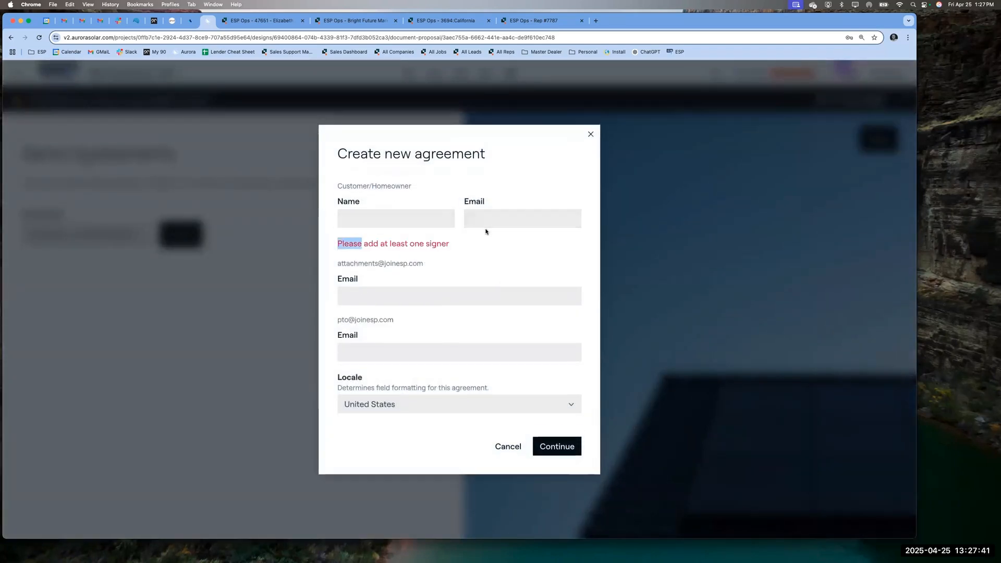
pyautogui.click(485, 218)
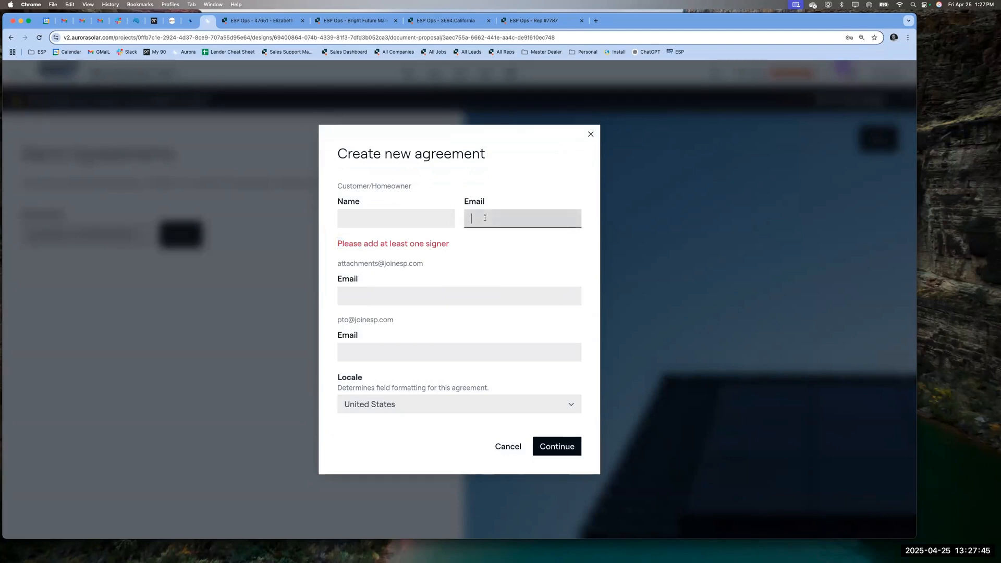
pyautogui.tripleClick(382, 264)
pyautogui.press('super+c')
pyautogui.click(380, 296)
pyautogui.press('super+v')
# - Paste the pto address into its email field, then close the form without creating the agreement
pyautogui.tripleClick(365, 320)
pyautogui.press('super+c')
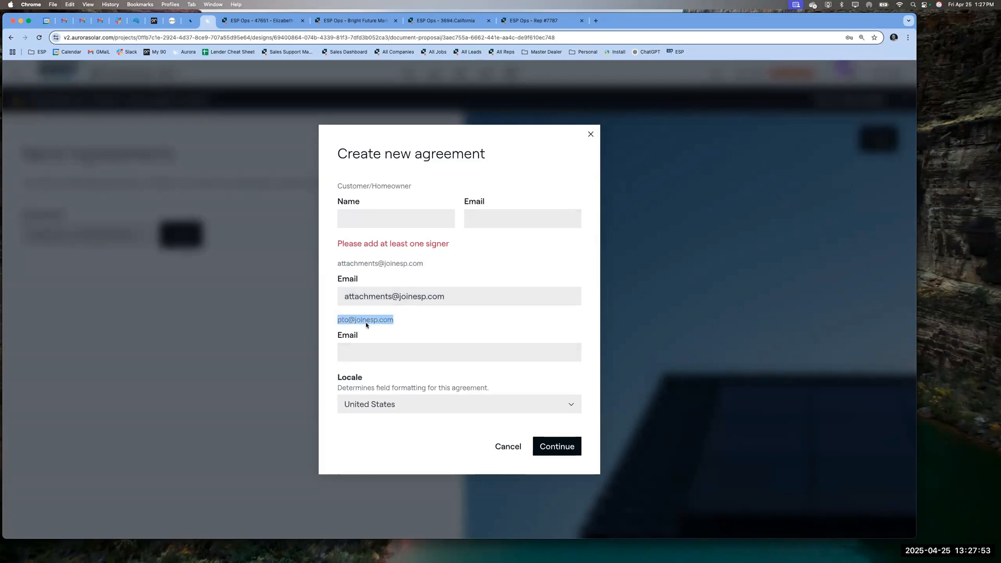
pyautogui.click(366, 351)
pyautogui.press('super+v')
pyautogui.click(547, 445)
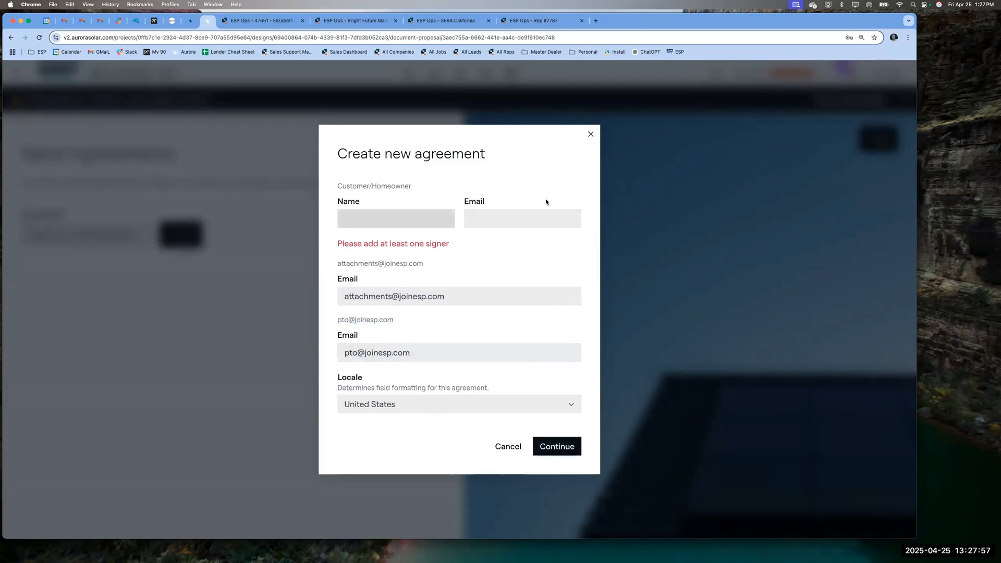
pyautogui.click(590, 134)
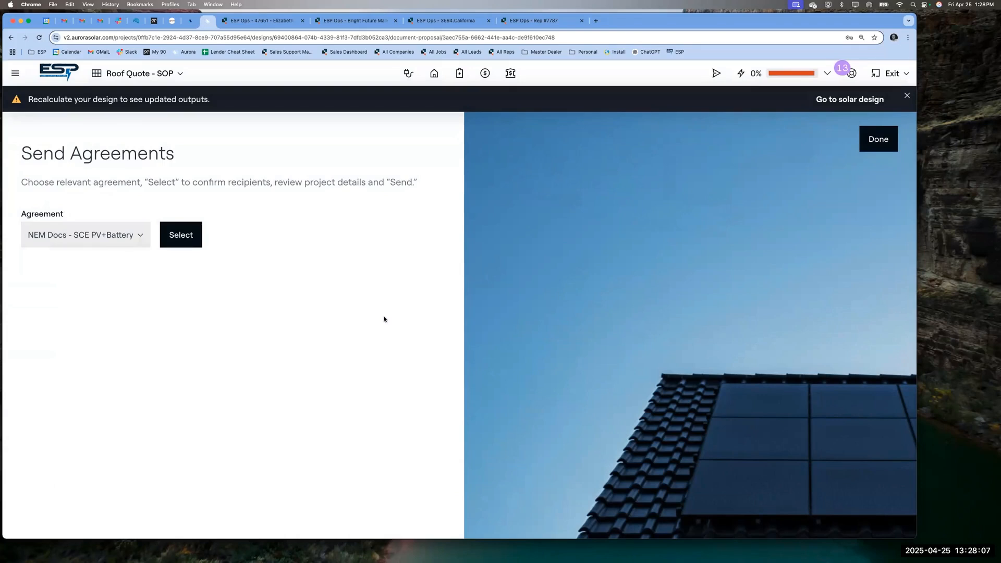
# - Choose the California HIA - Cash (ACH/PayKeeper) template and open its new-agreement form
pyautogui.click(70, 241)
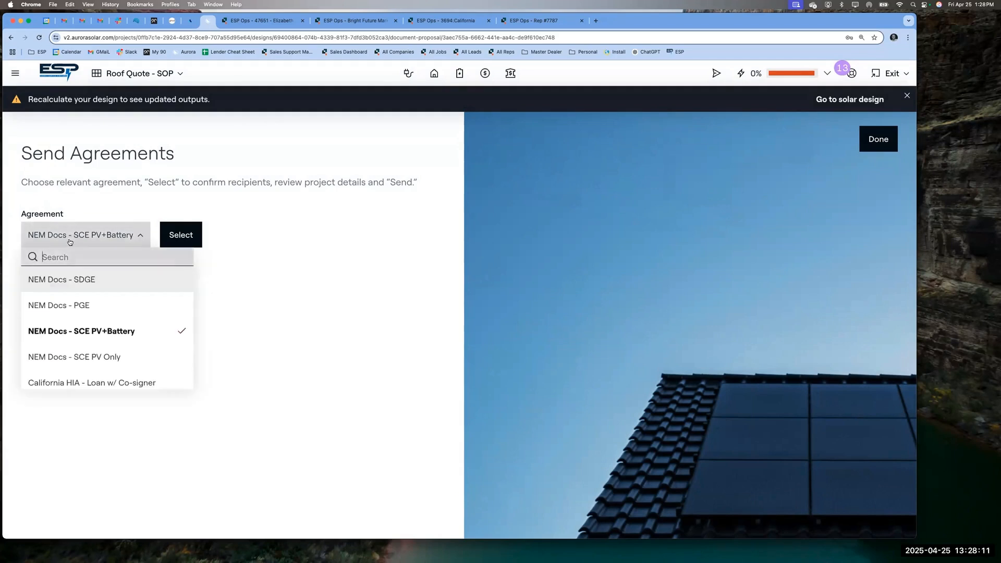
pyautogui.scroll(-5, 74, 380)
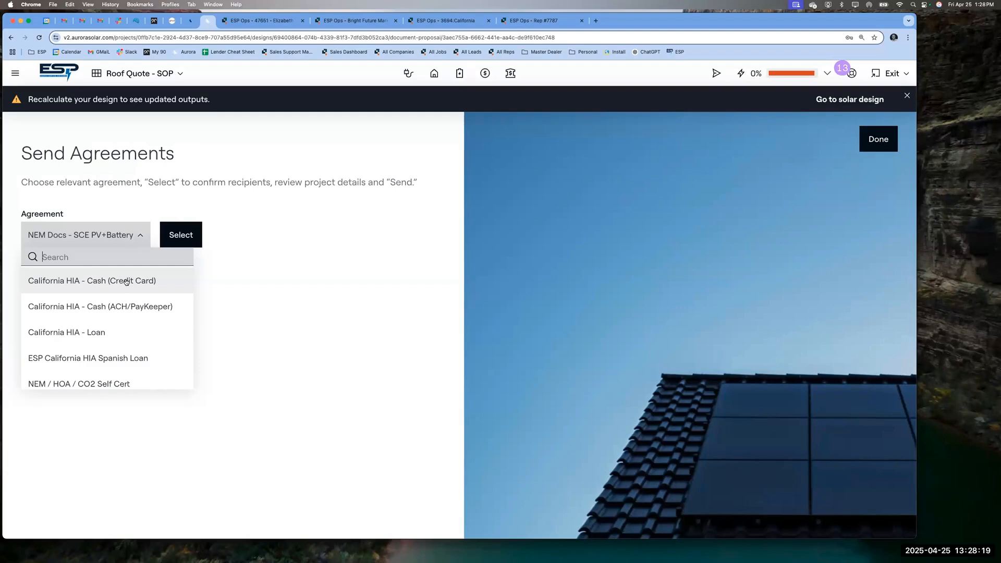
pyautogui.click(132, 306)
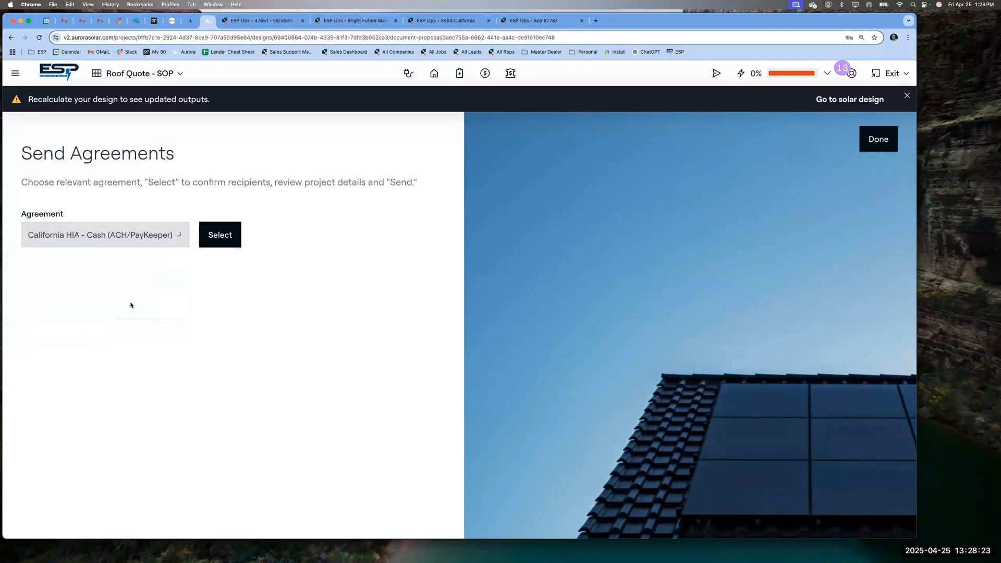
pyautogui.click(232, 238)
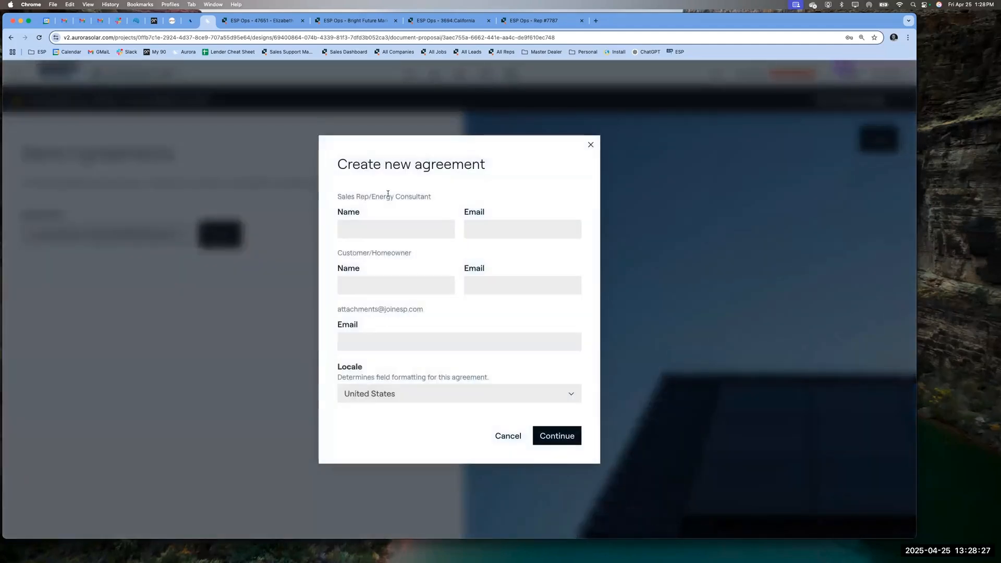
# - Enter the sales rep's name and email as the first signer
pyautogui.click(364, 232)
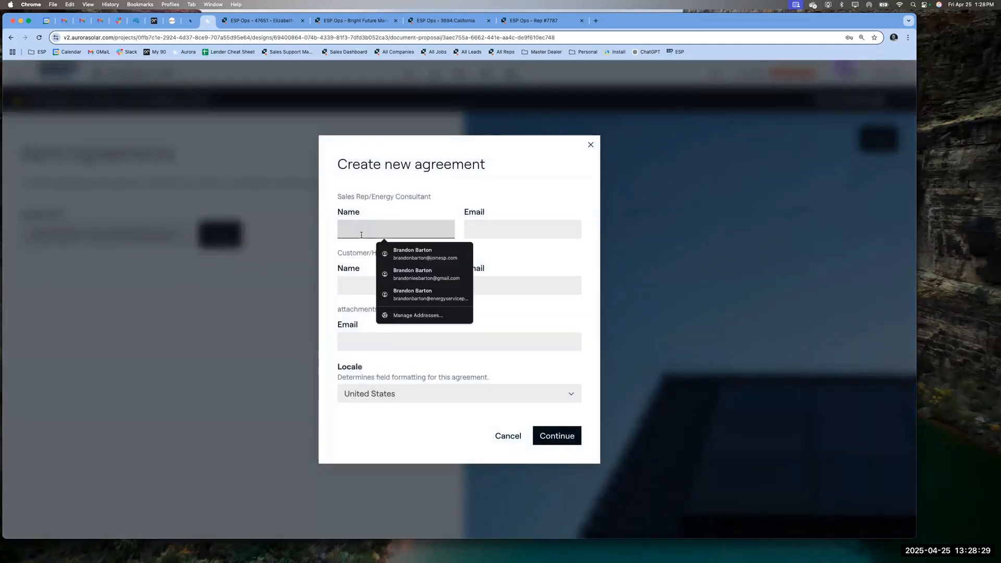
pyautogui.press('Tab')
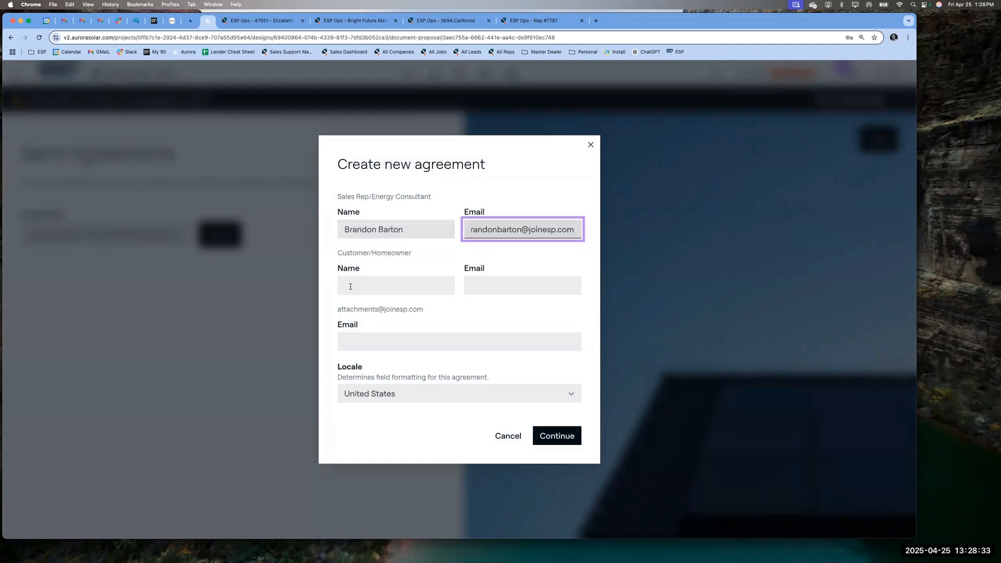
# - Paste the attachments address, remove the trailing space from the rep's email, and continue
pyautogui.click(350, 287)
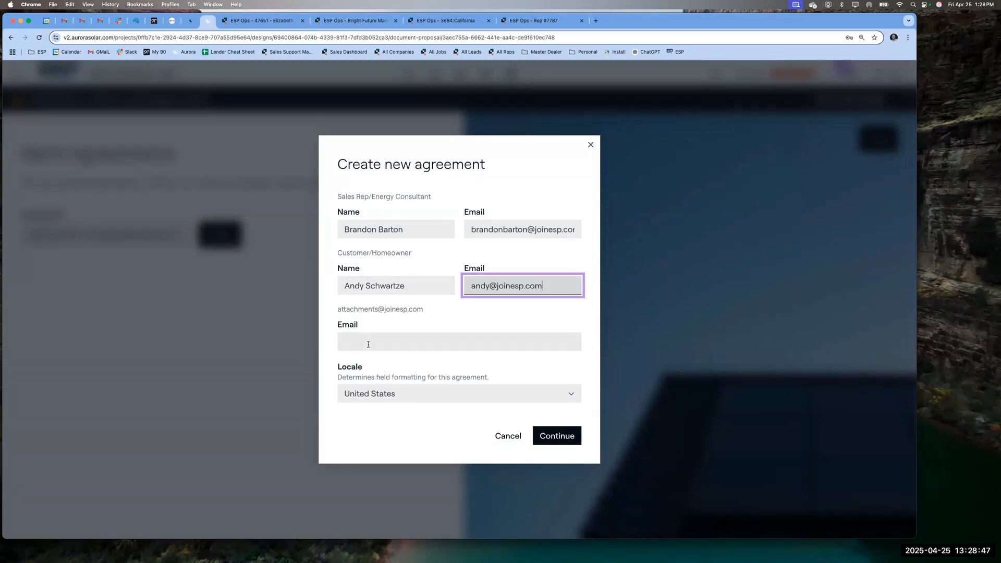
pyautogui.tripleClick(380, 310)
pyautogui.press('super+c')
pyautogui.click(377, 348)
pyautogui.press('super+v')
pyautogui.click(546, 438)
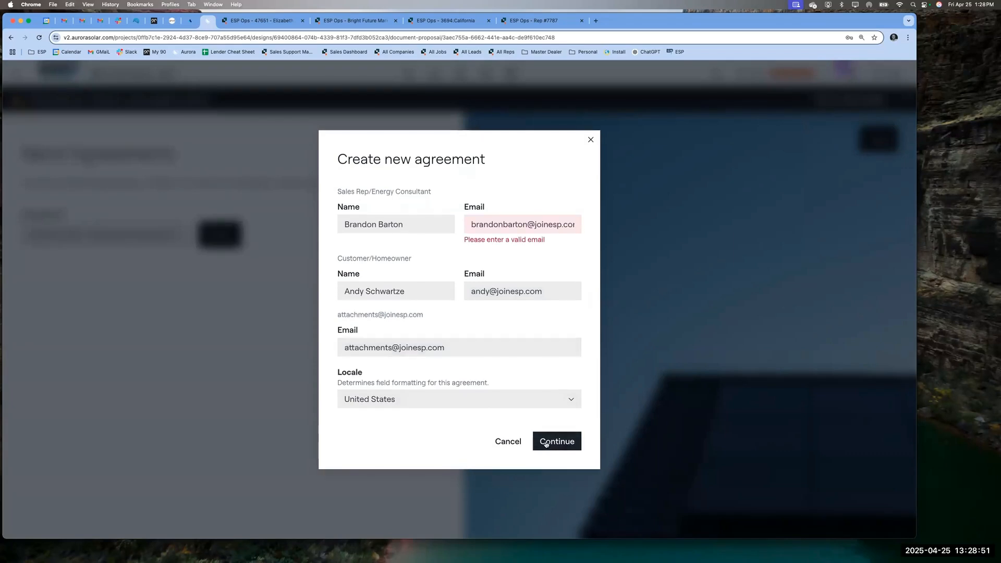
pyautogui.tripleClick(532, 223)
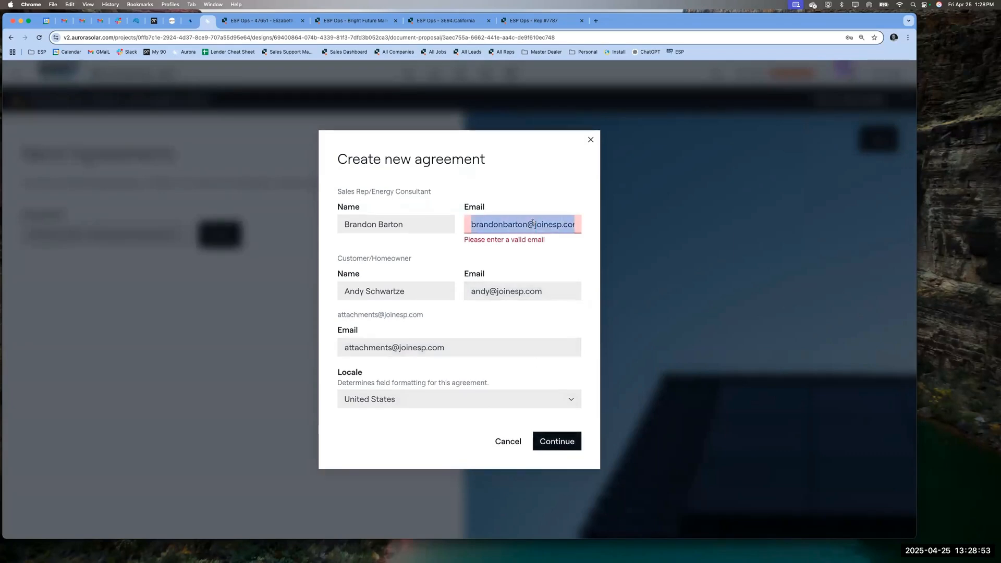
pyautogui.press('Right')
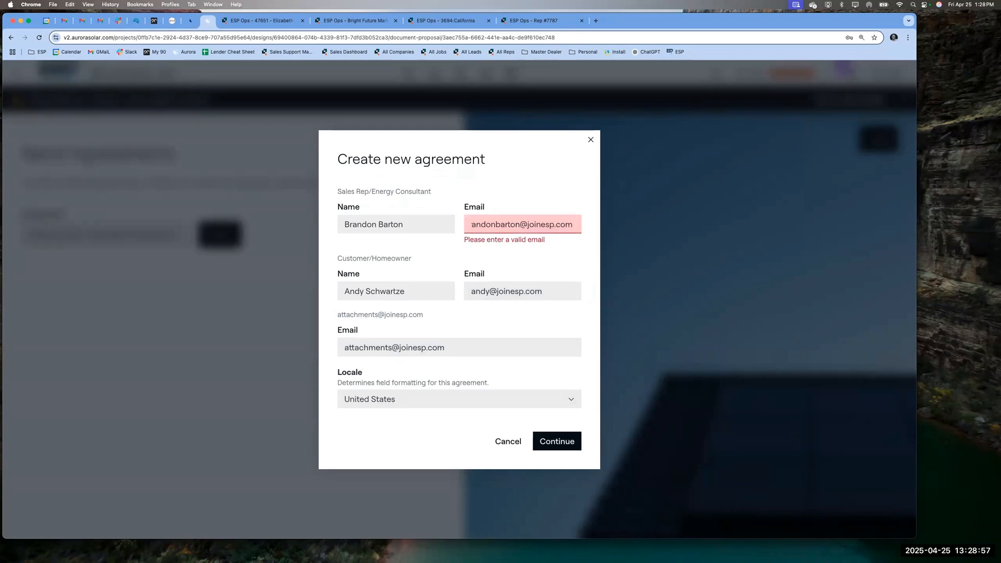
pyautogui.press('BackSpace')
pyautogui.click(555, 433)
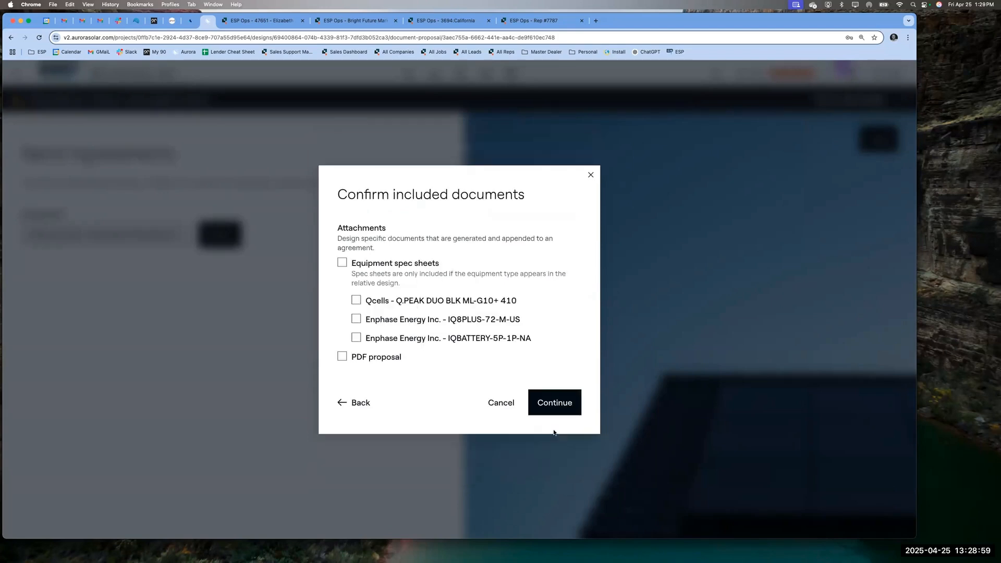
# - Leave equipment spec sheets and the PDF proposal unattached and continue into the document editor
pyautogui.click(341, 263)
pyautogui.click(342, 263)
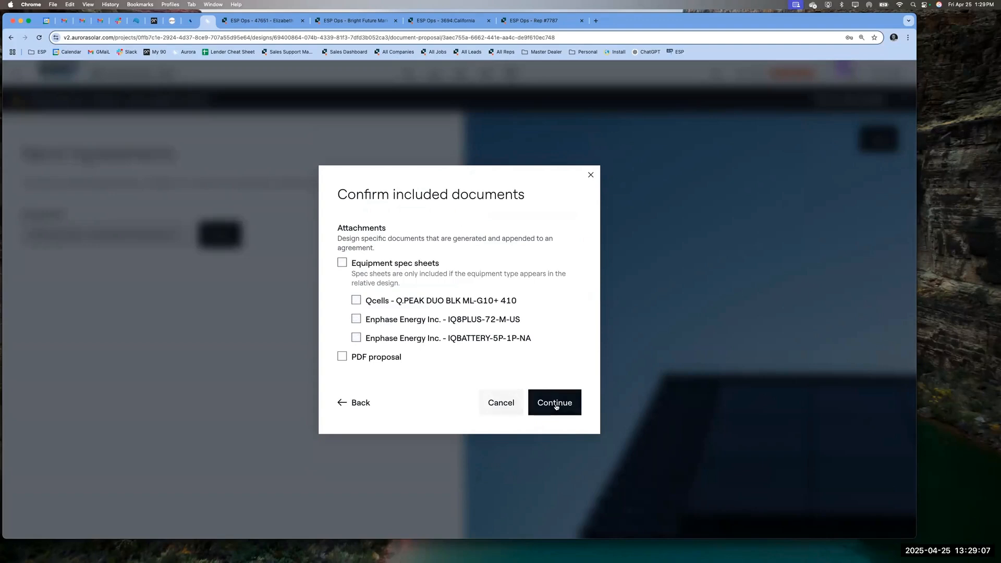
pyautogui.click(555, 402)
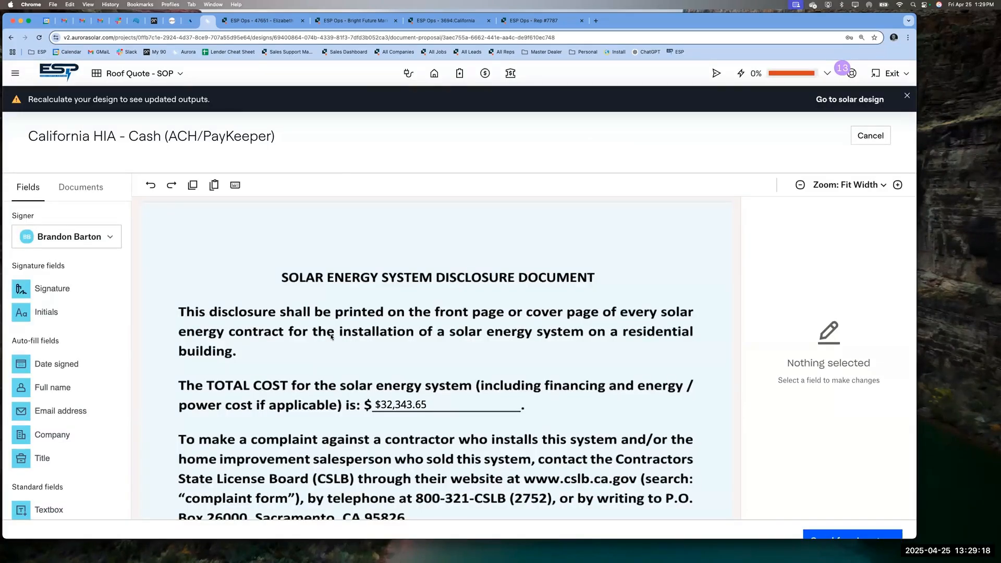
# - Check the $32,343.65 total cost field, then scroll to System Details showing $1,000 due, 6.56 size, 10,163 kWh
pyautogui.click(396, 404)
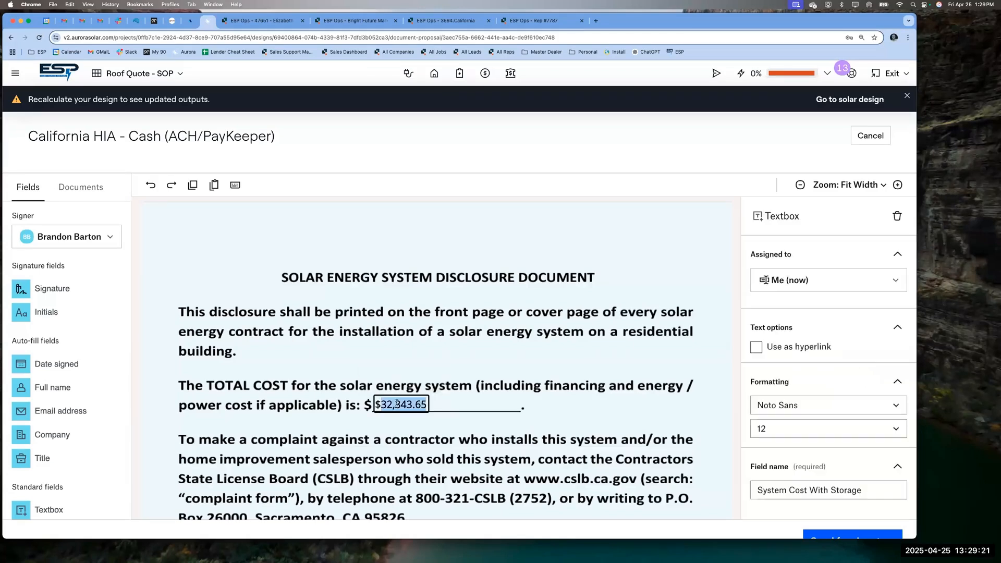
pyautogui.click(421, 361)
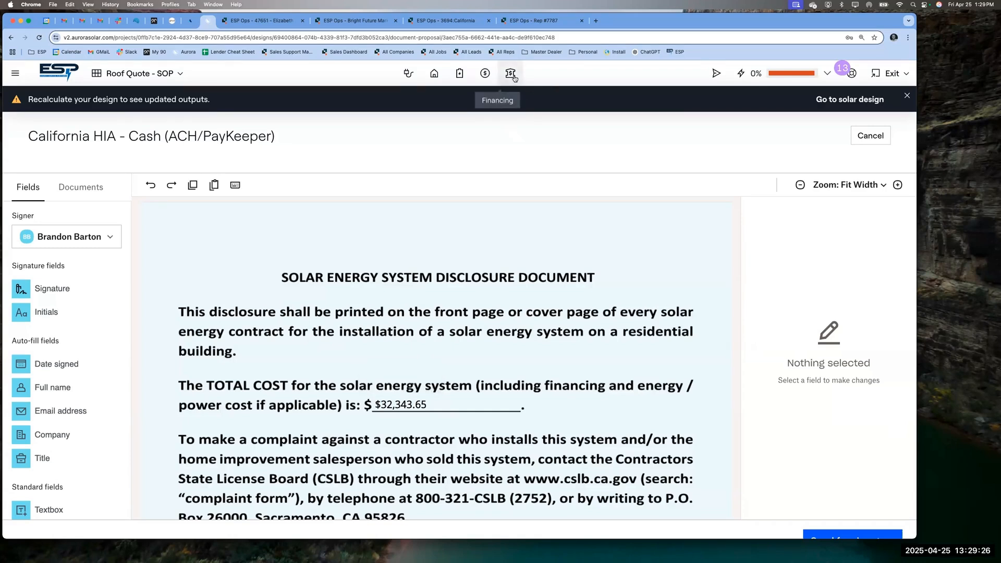
pyautogui.scroll(-1, 409, 272)
pyautogui.scroll(-15, 409, 272)
pyautogui.scroll(-20, 409, 272)
pyautogui.scroll(-20, 409, 272)
pyautogui.scroll(-20, 409, 273)
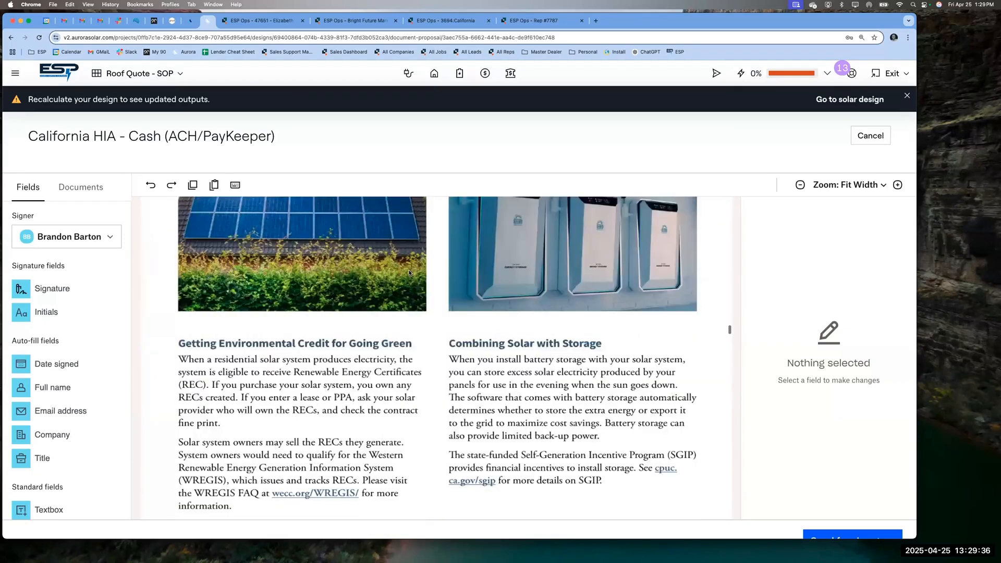
pyautogui.scroll(-20, 409, 272)
pyautogui.scroll(-20, 409, 272)
pyautogui.scroll(-10, 409, 272)
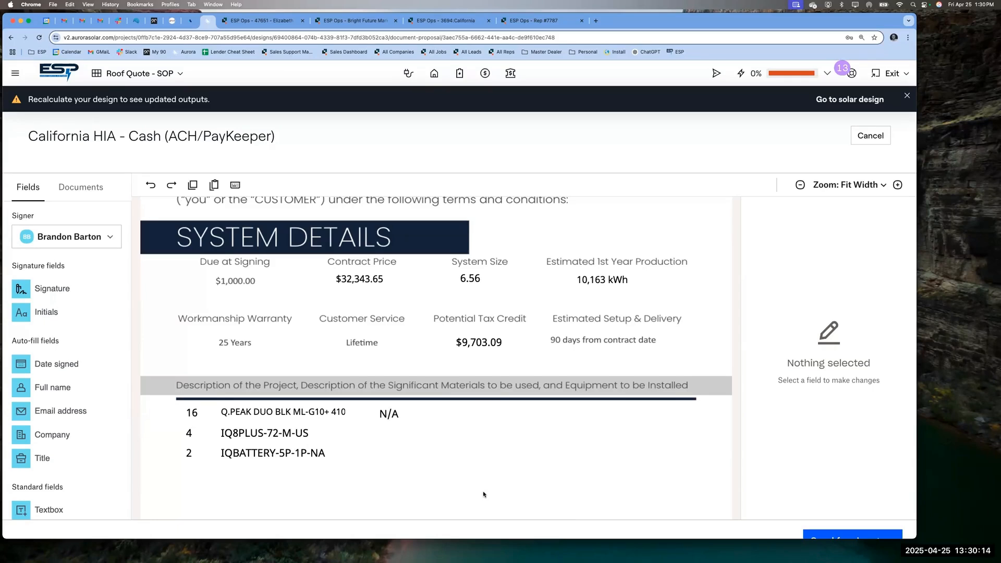
pyautogui.scroll(-1, 483, 494)
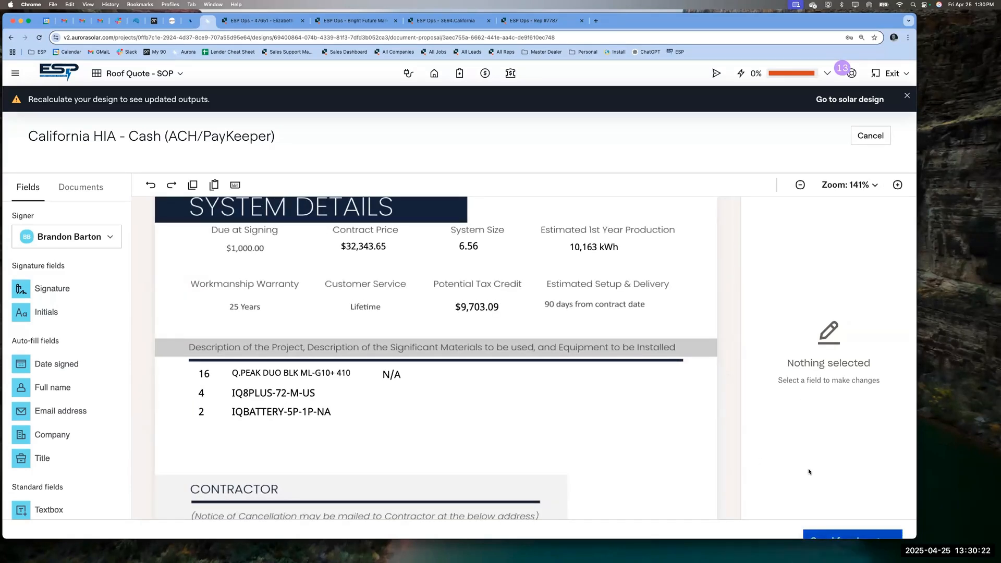
pyautogui.press('super+minus')
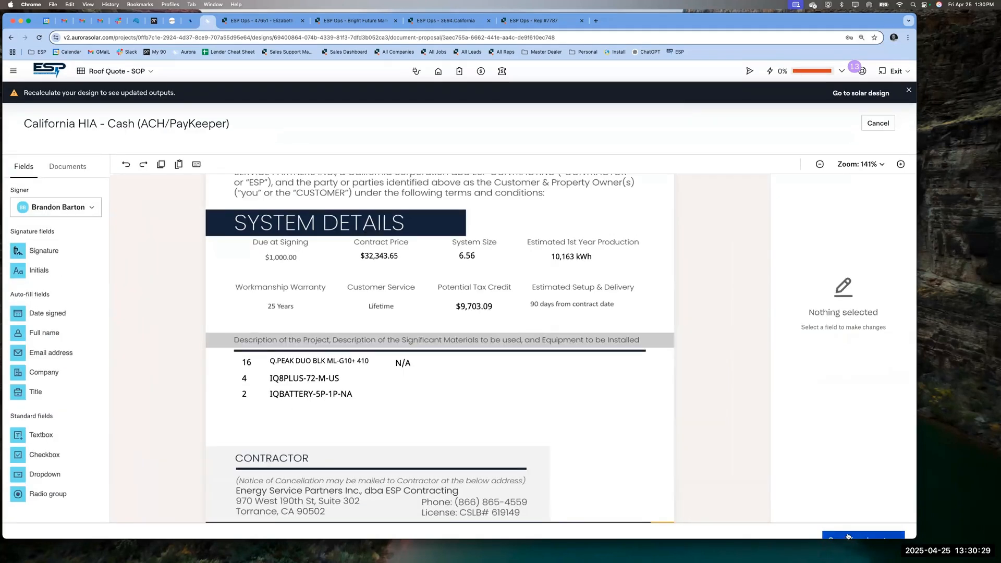